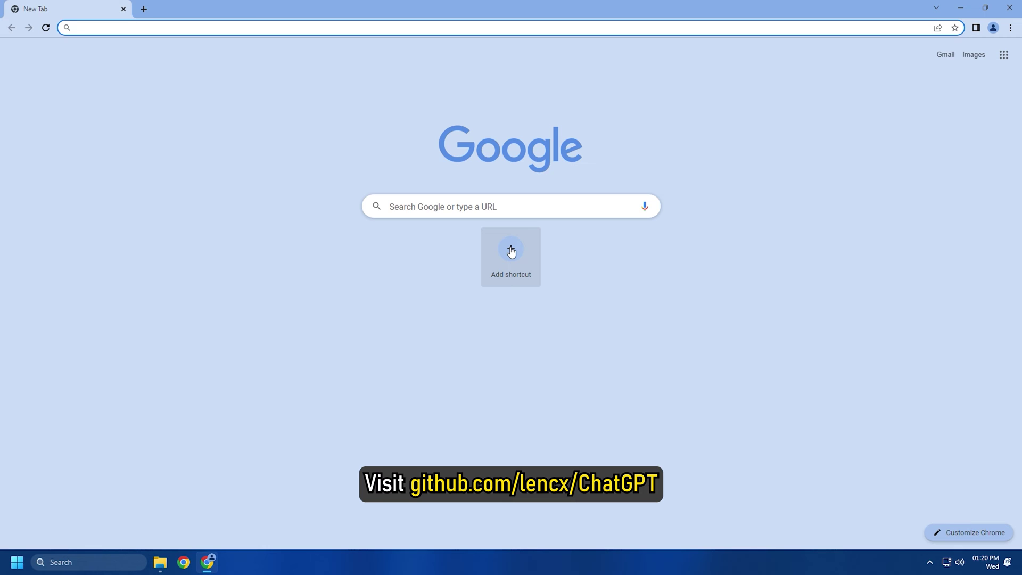
pyautogui.write('github.com/')
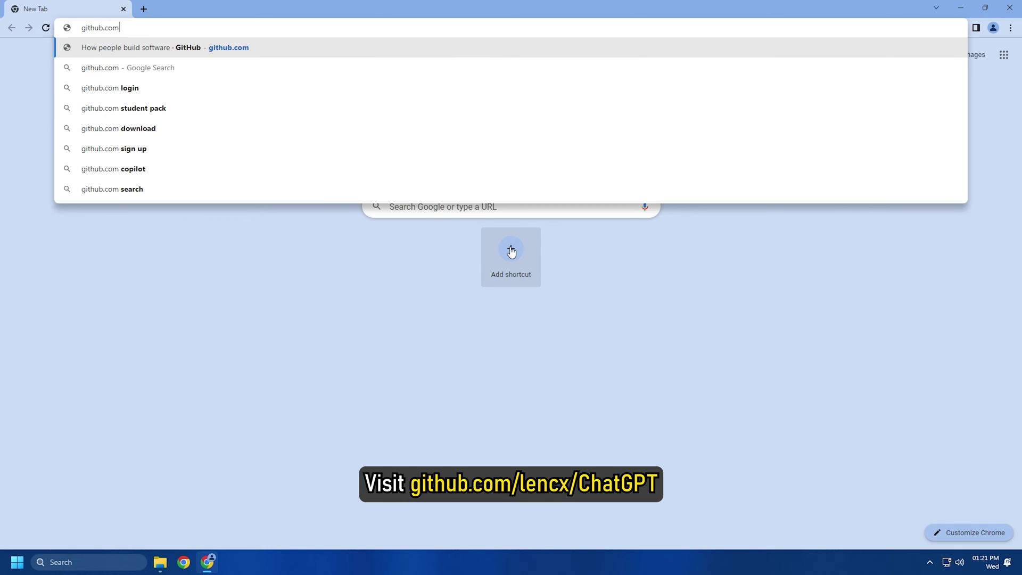
pyautogui.write('lencx/Chat')
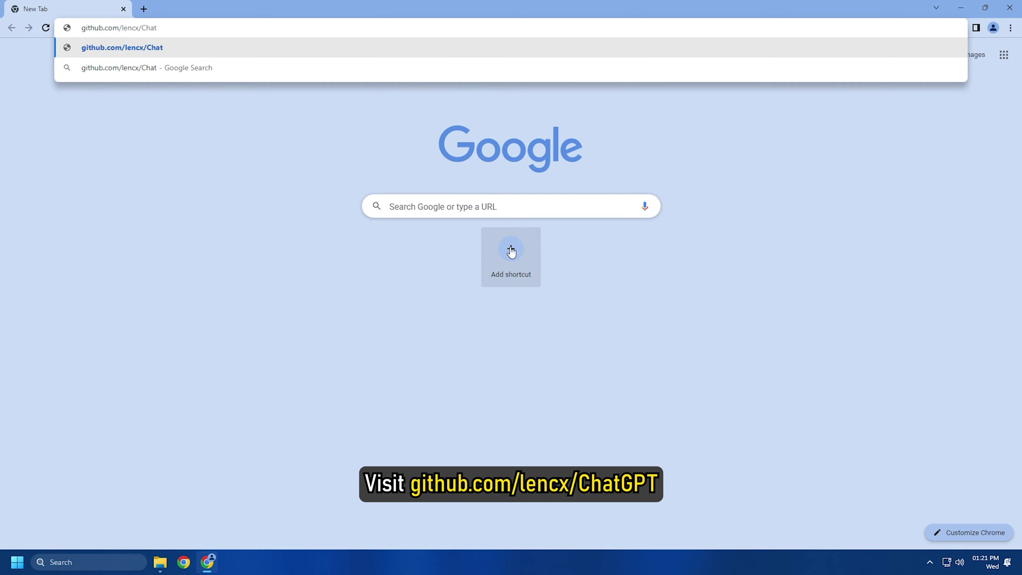
pyautogui.write('GPT')
# - Download ChatGPT_0.12.0_windows_x86_64.msi (5.7 MB) from the lencx/ChatGPT v0.12.0 release assets
pyautogui.press('Return')
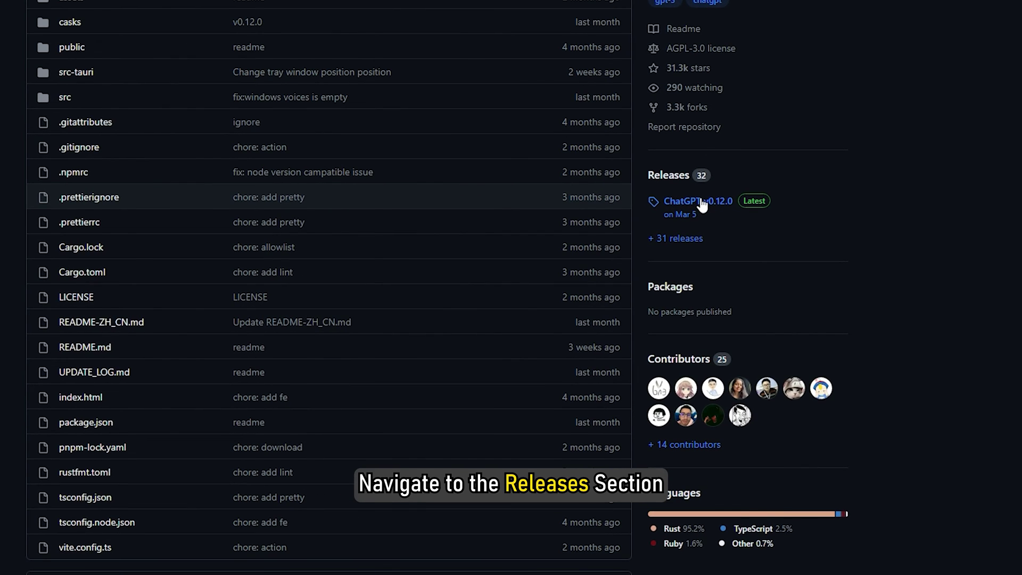
pyautogui.click(701, 201)
pyautogui.scroll(-10, 511, 288)
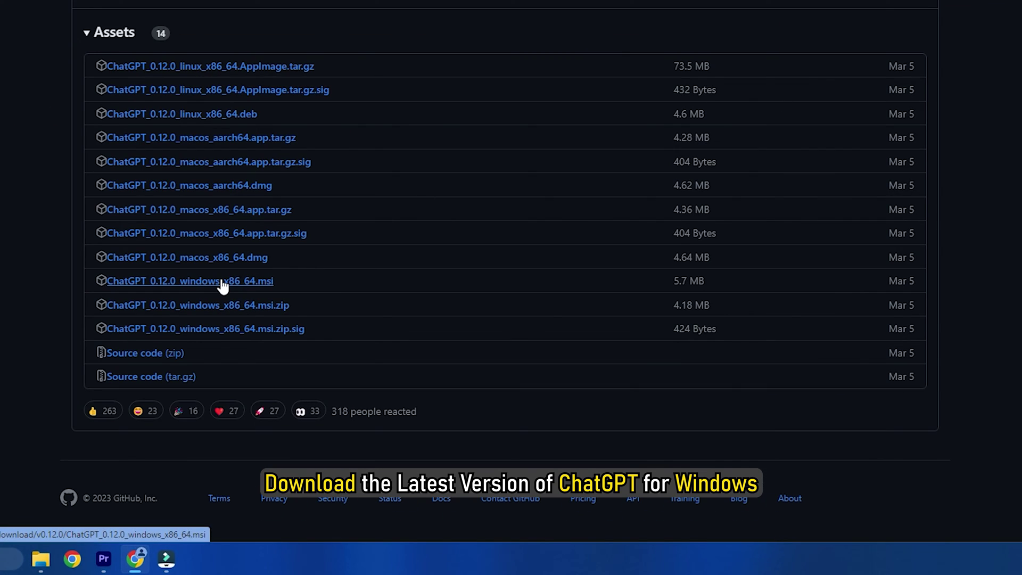
pyautogui.click(221, 281)
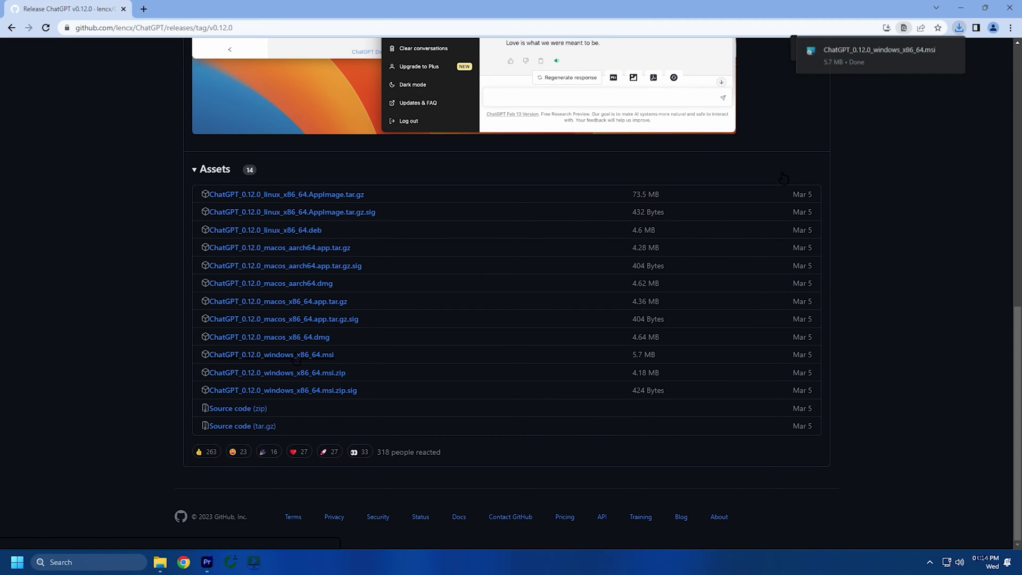
# - Run the blocked .msi anyway and install ChatGPT to C:\Program Files\ChatGPT\ with defaults
pyautogui.click(962, 10)
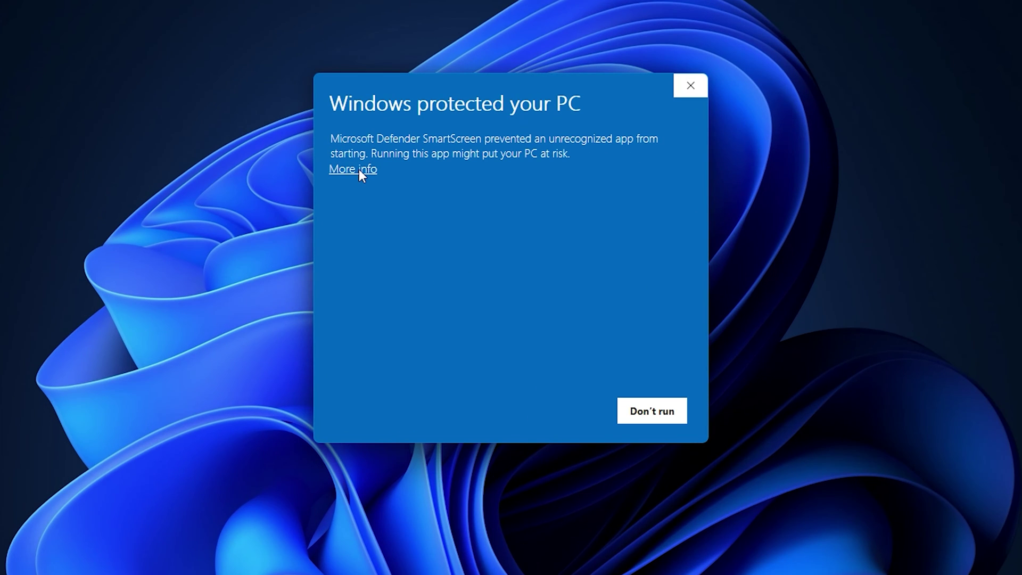
pyautogui.click(358, 169)
pyautogui.click(571, 418)
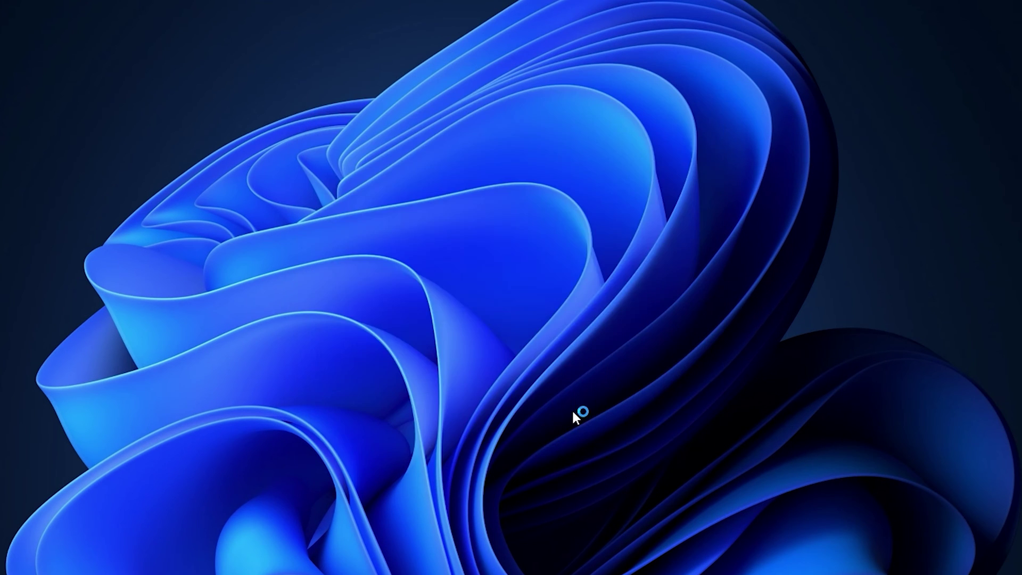
pyautogui.click(588, 393)
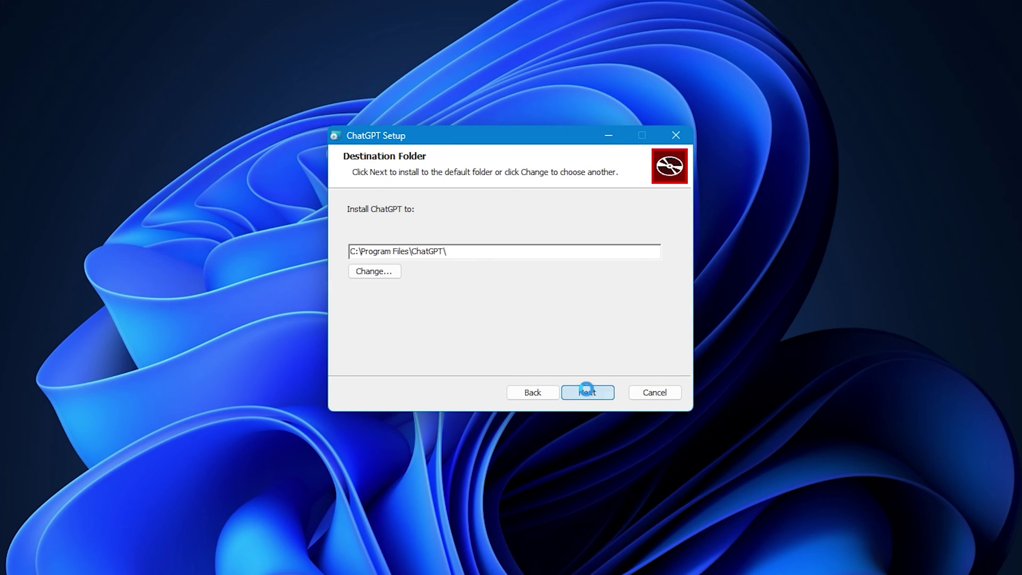
pyautogui.click(588, 393)
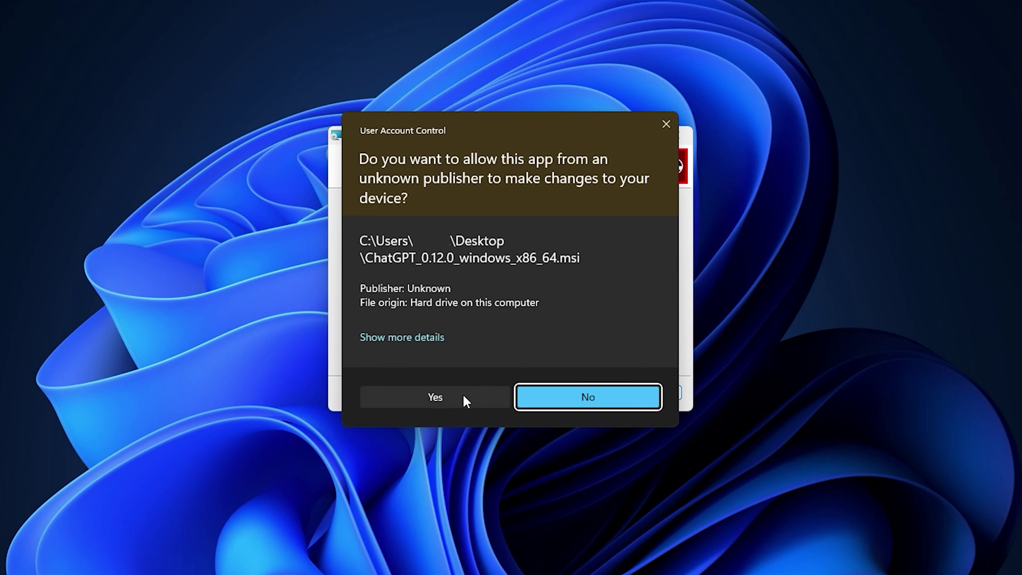
pyautogui.click(466, 397)
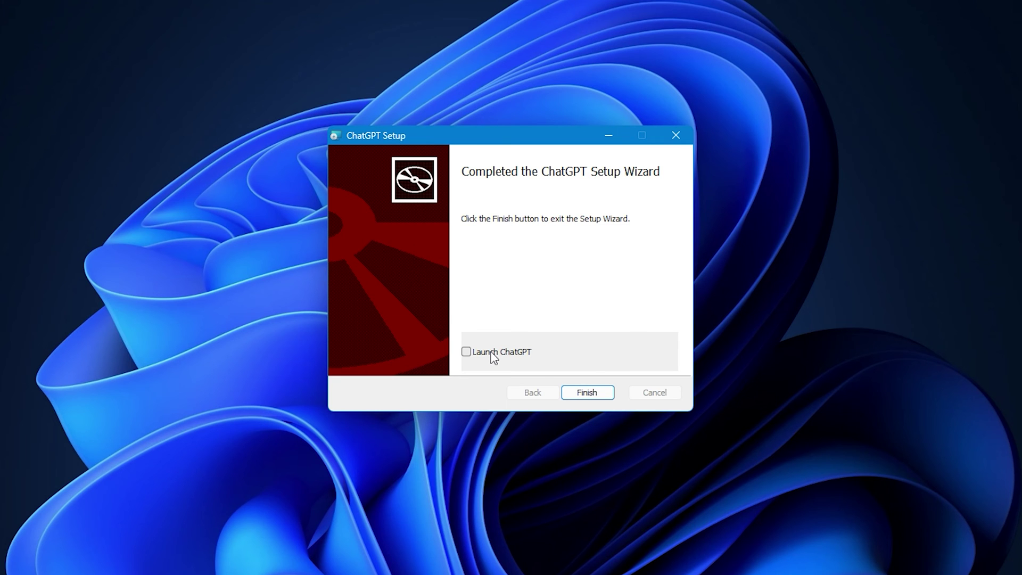
# - Finish setup with Launch ChatGPT ticked so the app opens to its welcome screen
pyautogui.click(493, 355)
pyautogui.click(588, 392)
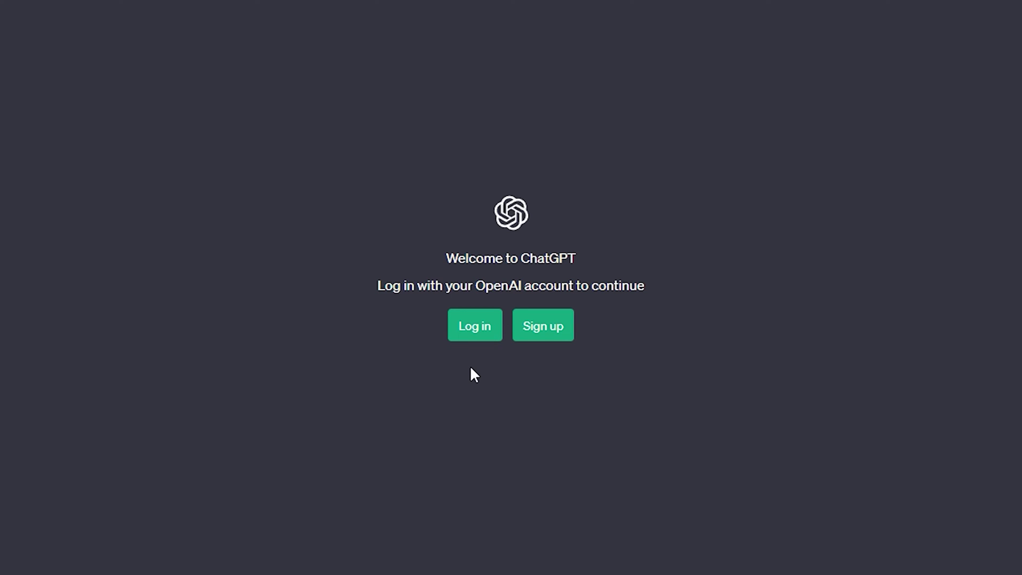
# - Log in with the account email, then send the question 'what is Tiny 11'
pyautogui.click(481, 335)
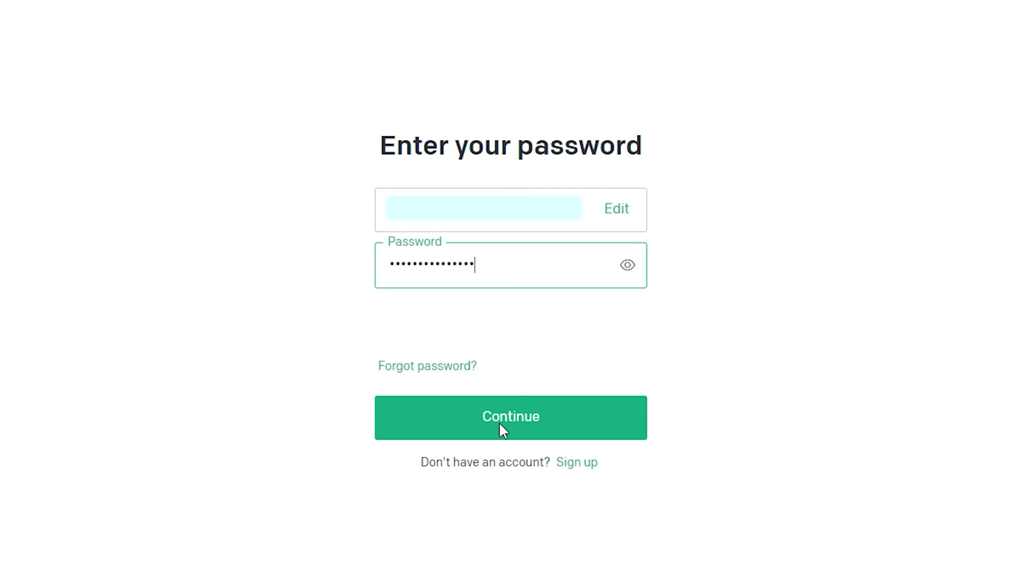
pyautogui.click(502, 428)
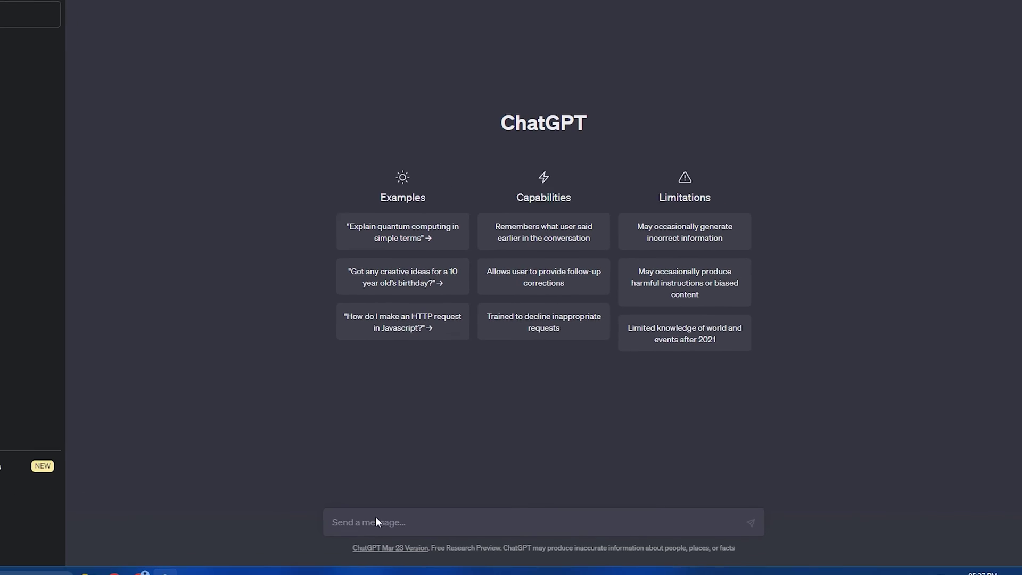
pyautogui.click(447, 508)
pyautogui.write('what is Tiny 11')
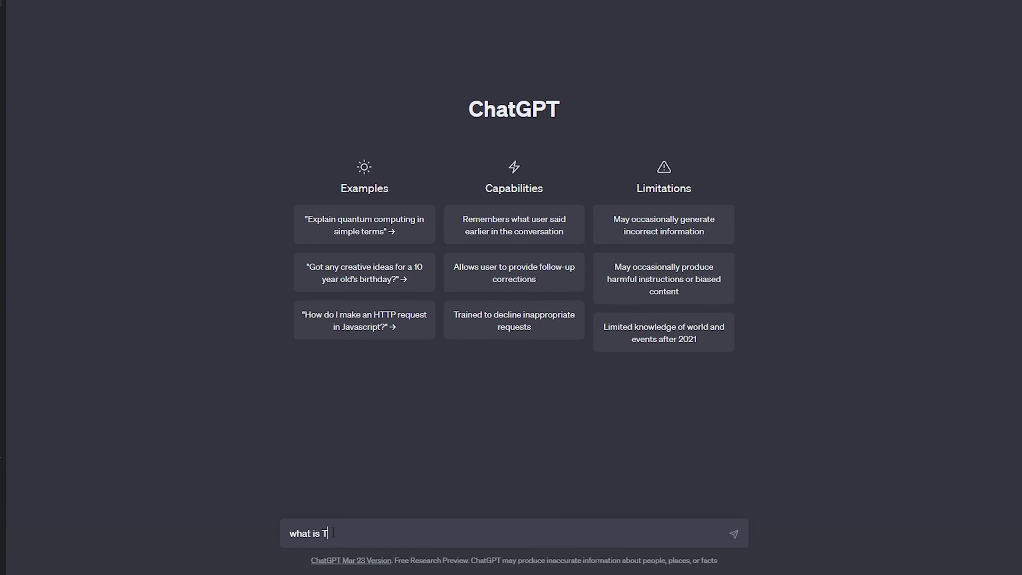
pyautogui.press('Return')
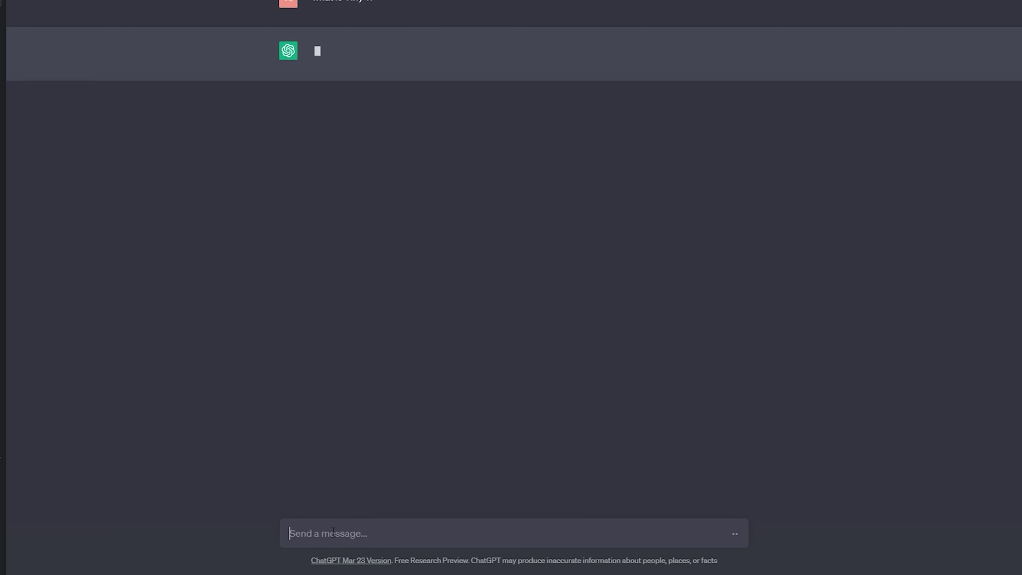